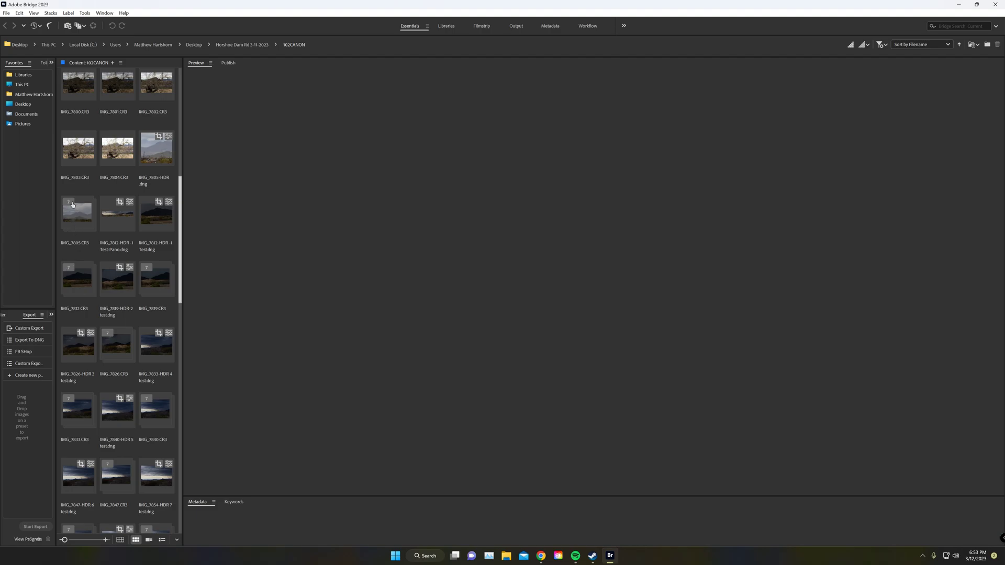
Expand the IMG_7812.CR3 stack, examine its bracketed exposures together in the preview, and collapse the stack again.
left_click(74, 222)
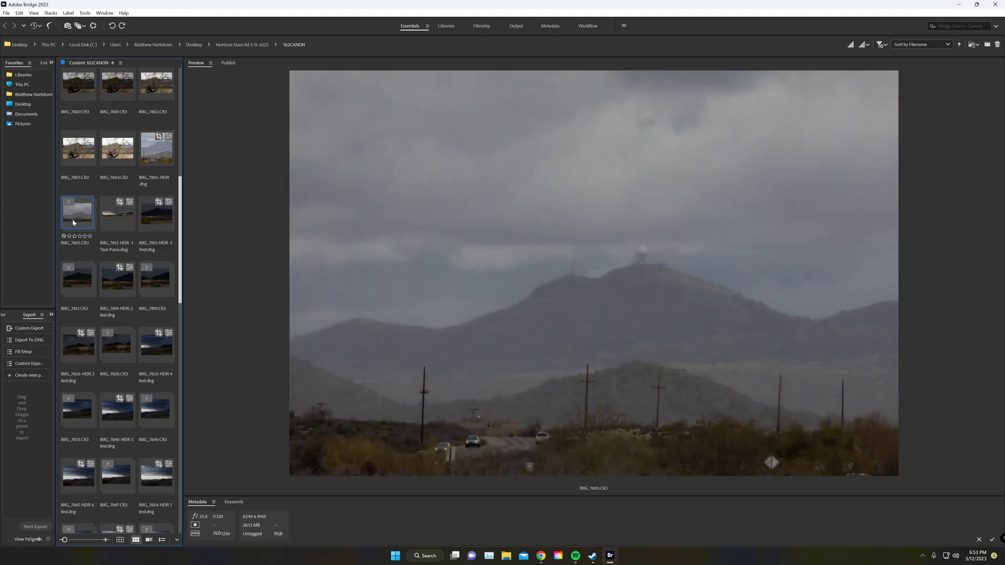
left_click(71, 272)
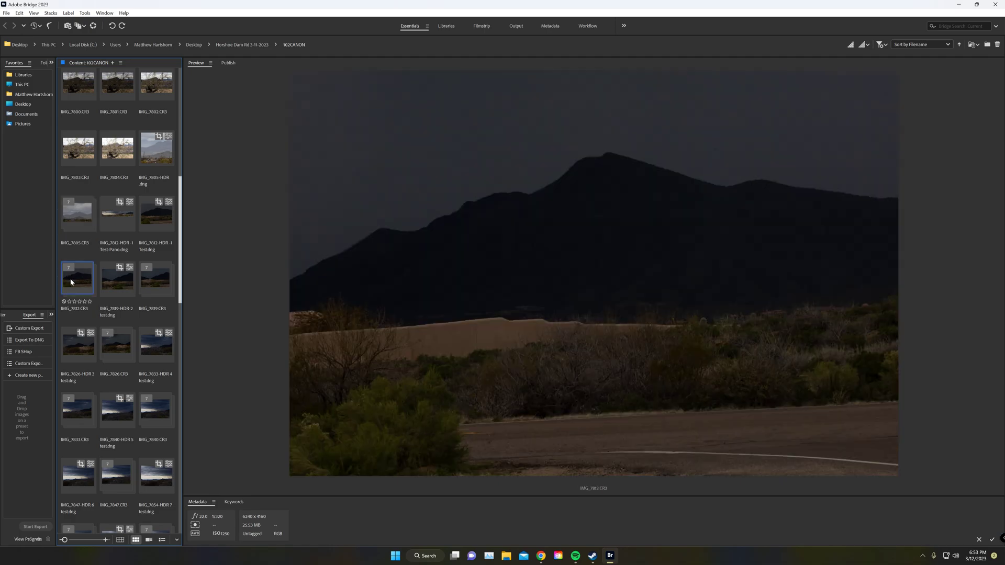
left_click(67, 268)
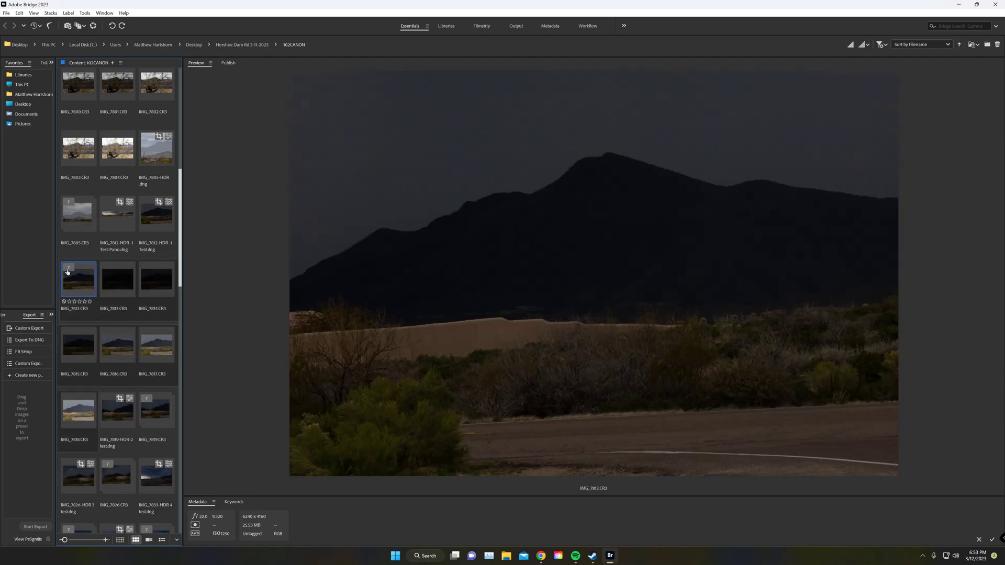
left_click(87, 397, "shift")
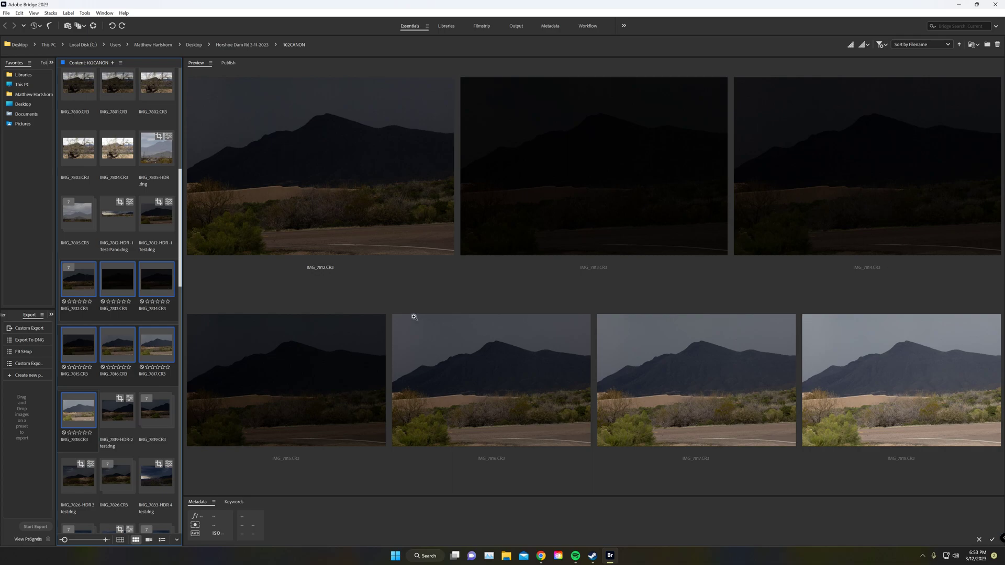
left_click(68, 268)
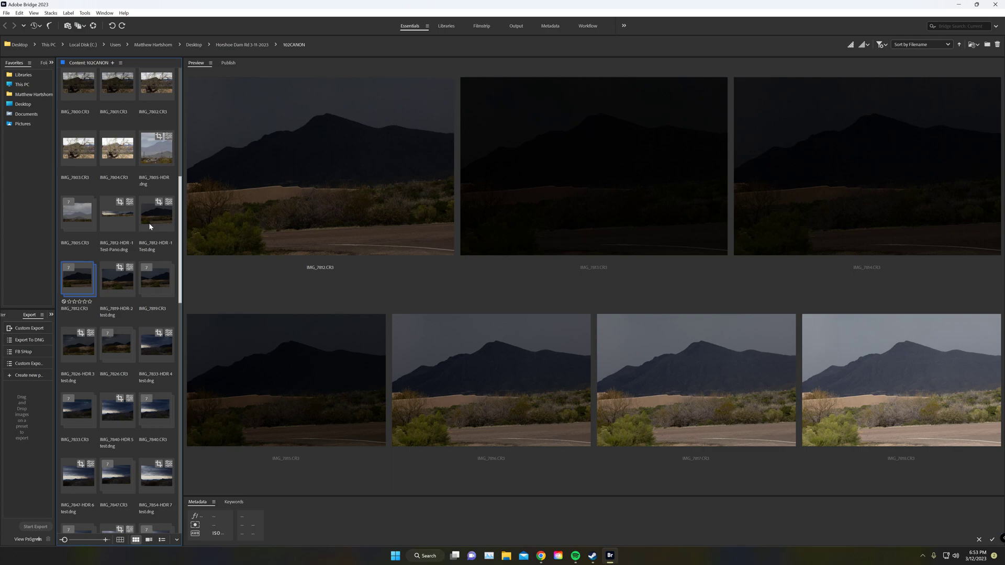
right_click(72, 272)
left_click(91, 273)
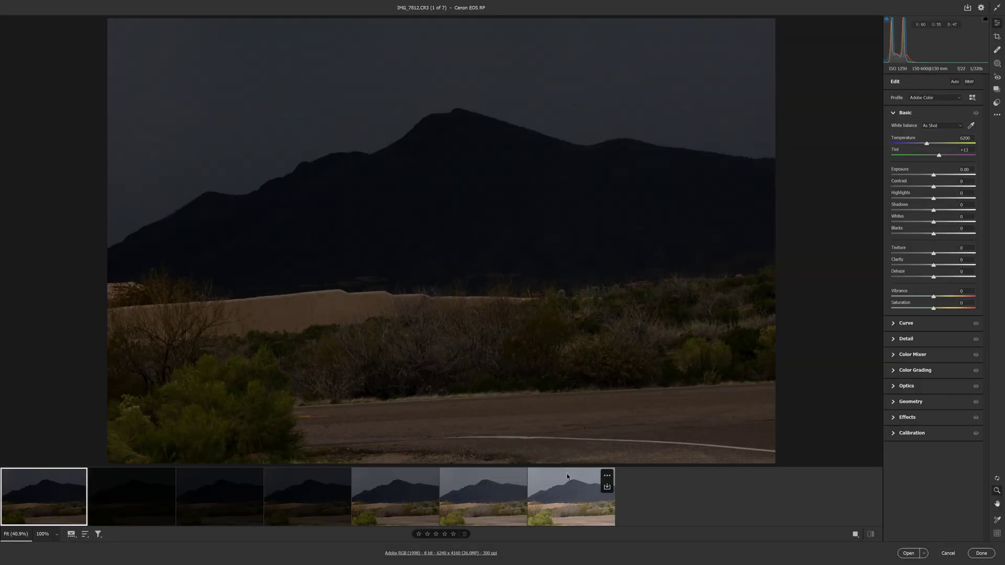
key("ctrl+a")
right_click(558, 487)
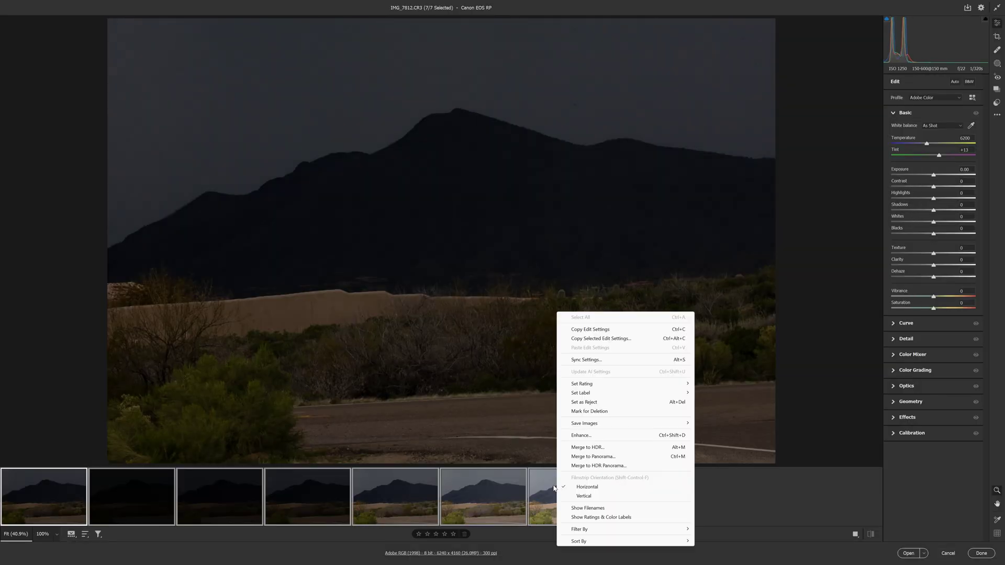
left_click(578, 466)
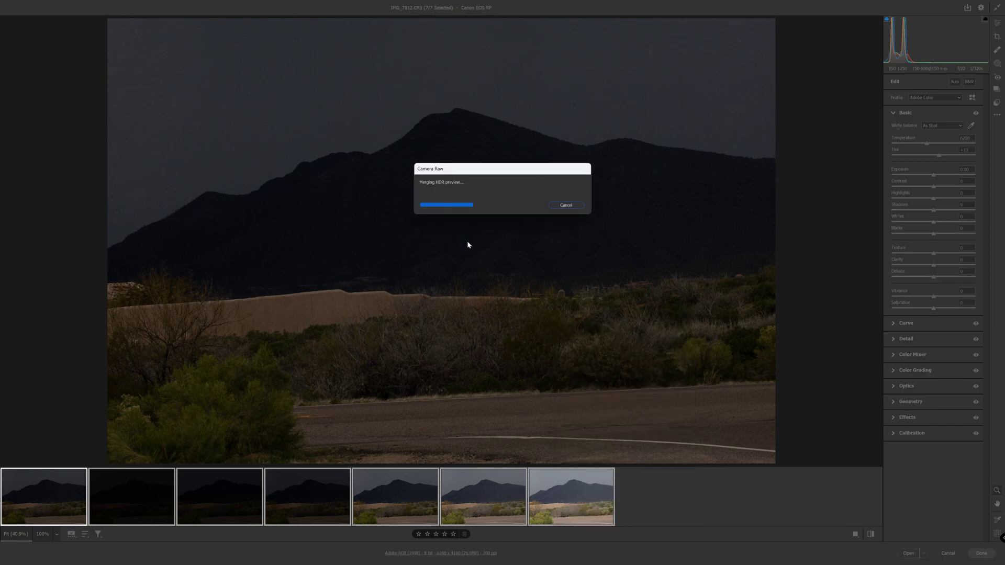
left_click(566, 205)
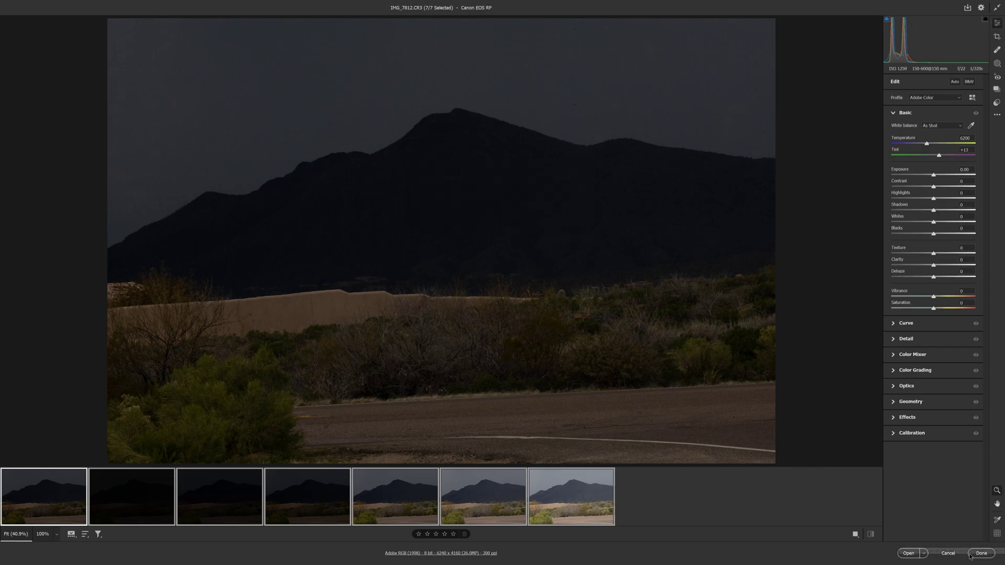
left_click(948, 555)
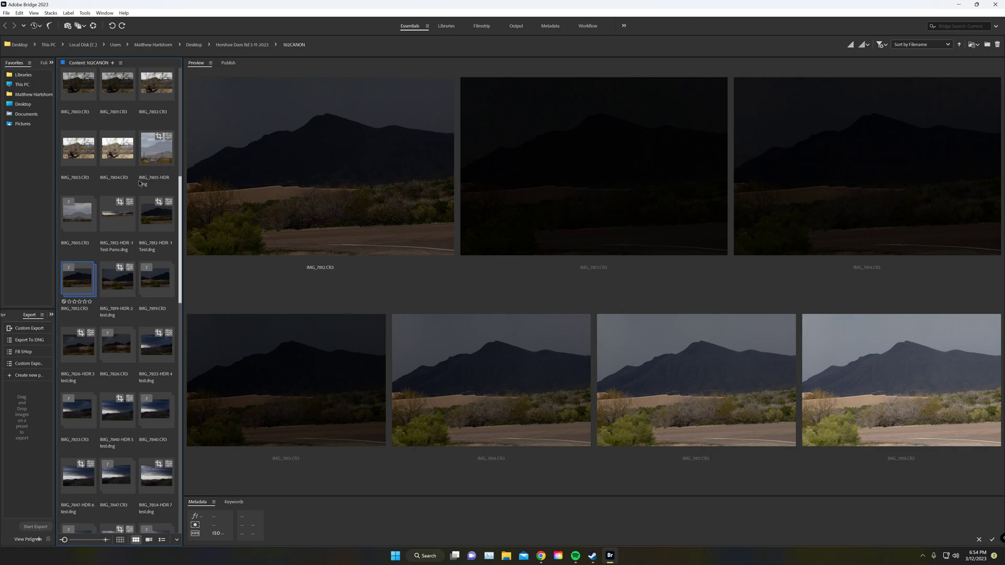
Select the nine HDR test DNG files from IMG_7812-HDR through IMG_7868-HDR and open them in Camera Raw.
left_click(156, 229)
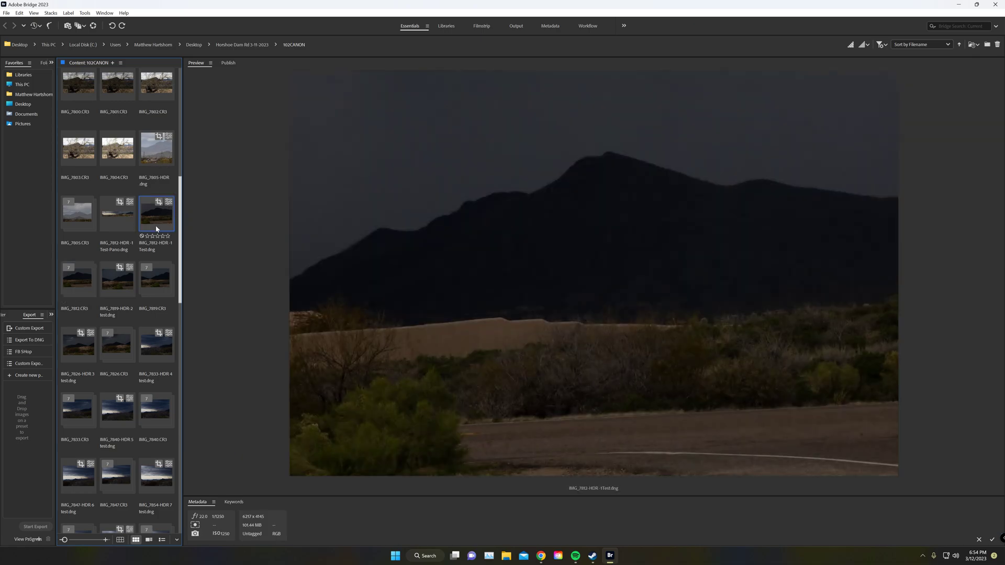
left_click(111, 285, "ctrl")
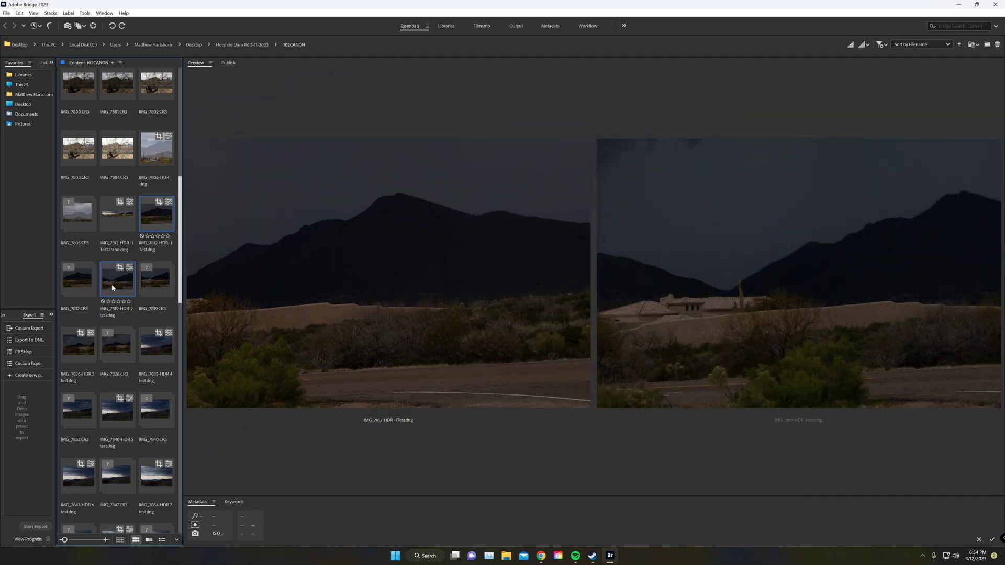
left_click(77, 350, "ctrl")
left_click(159, 352, "ctrl")
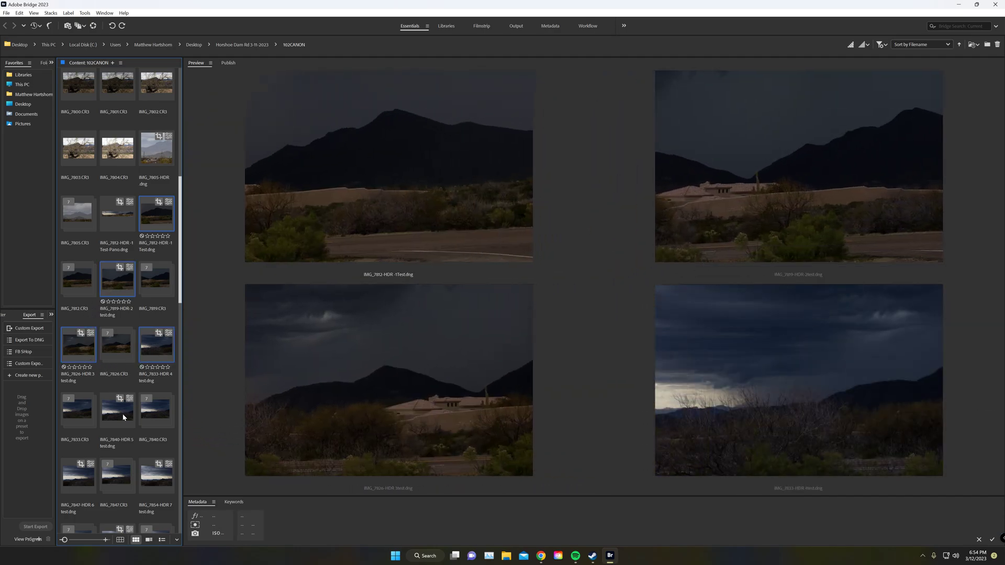
left_click(124, 417, "ctrl")
scroll(112, 377, "down", 2)
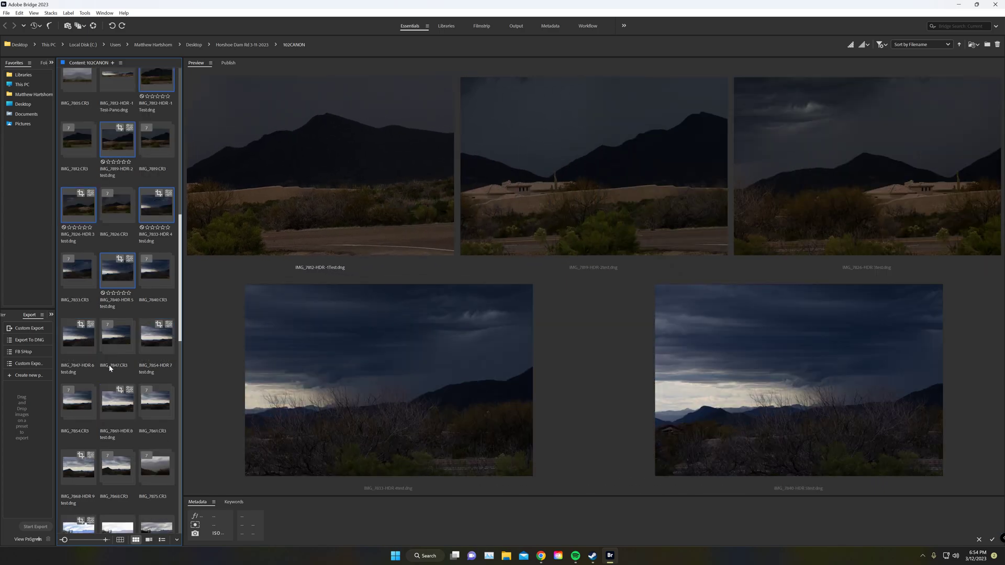
left_click(77, 341, "ctrl")
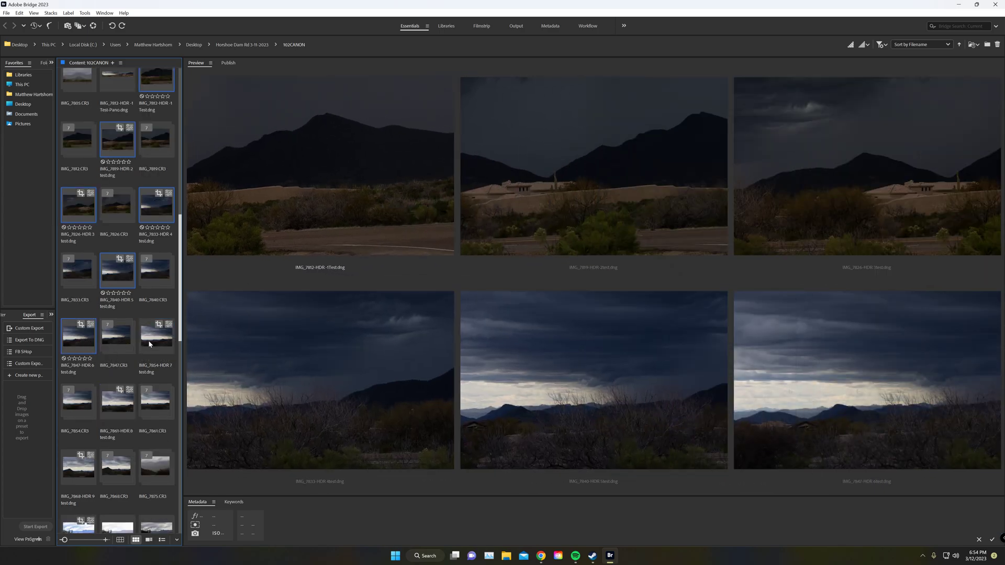
left_click(148, 340, "ctrl")
left_click(116, 403, "ctrl")
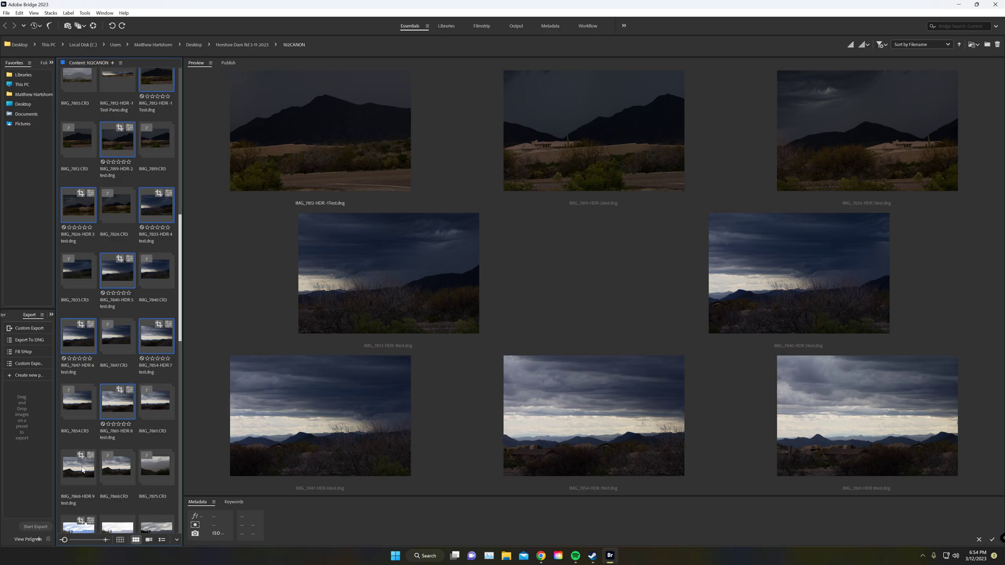
left_click(77, 473, "ctrl")
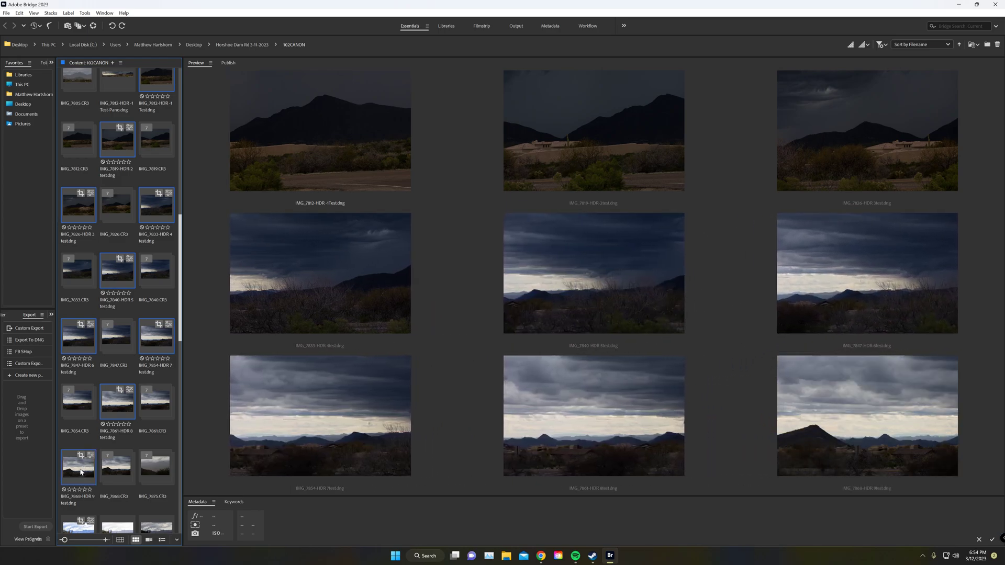
right_click(79, 470)
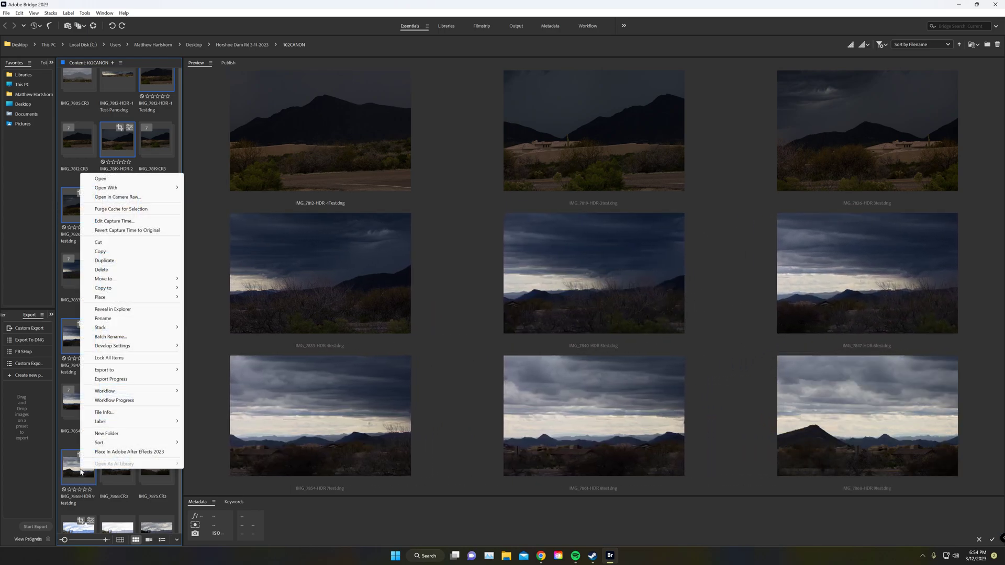
left_click(127, 197)
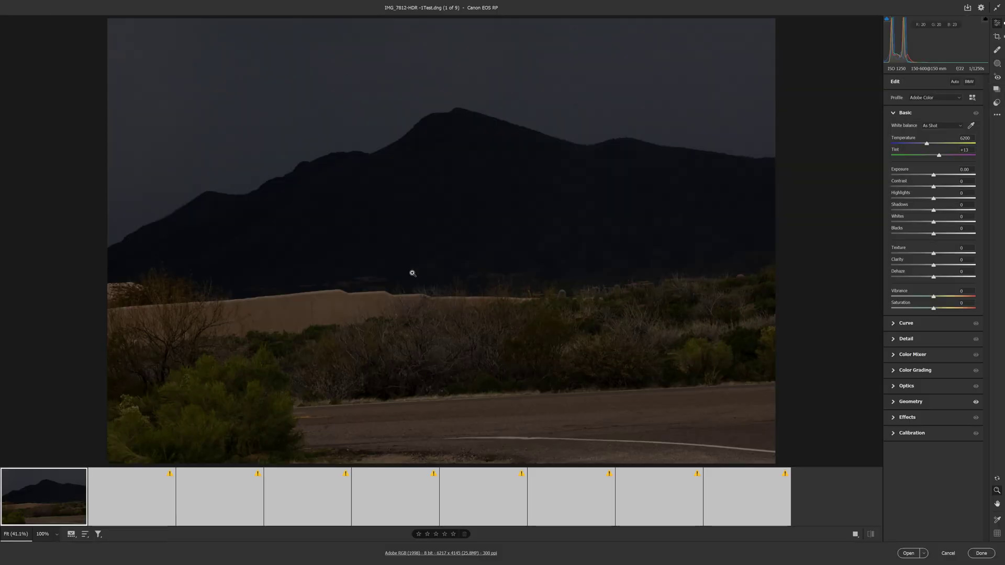
Select all nine HDR images and start merging them to a panorama.
key("ctrl+a")
right_click(732, 502)
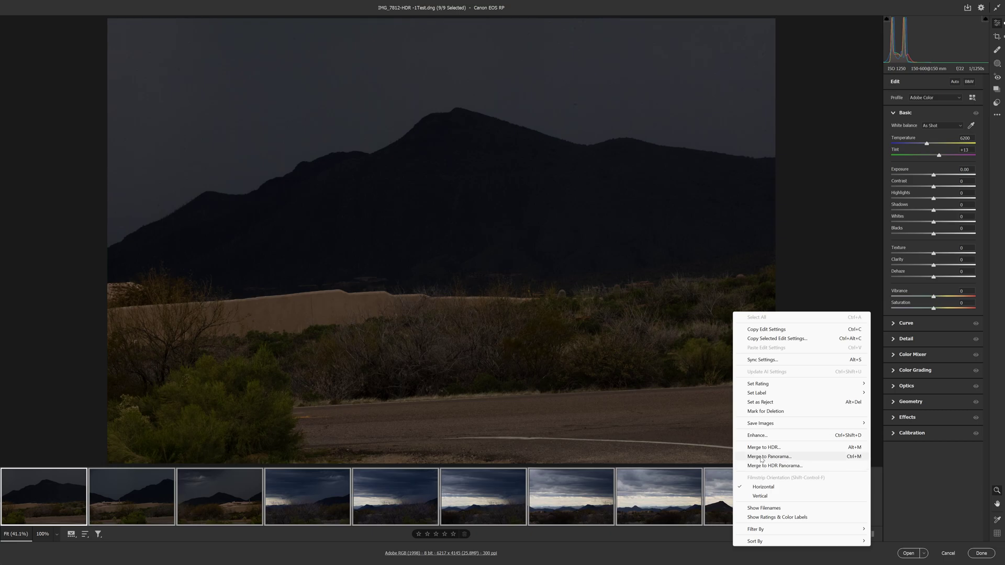
left_click(762, 457)
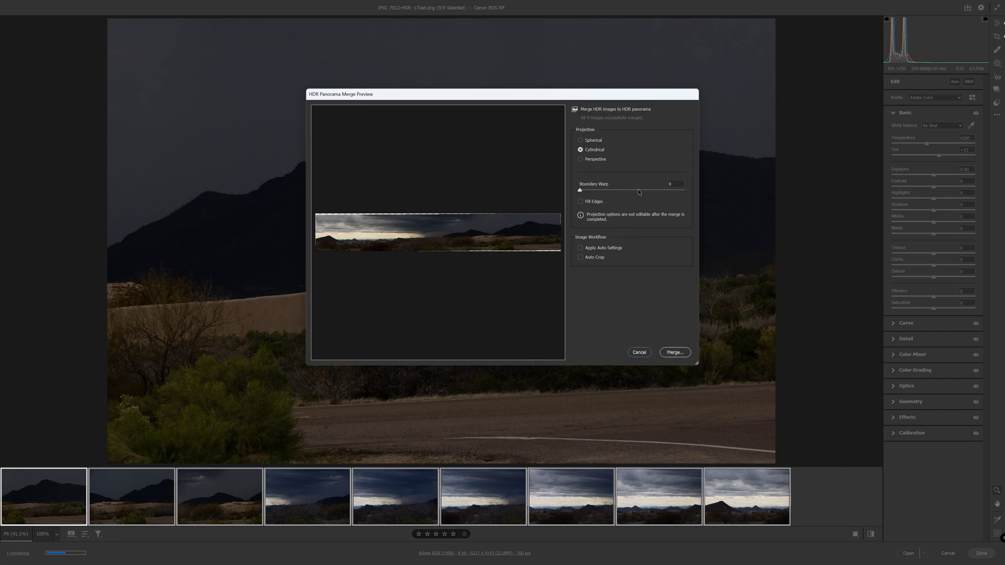
Compare the Spherical and Perspective projections in the merge preview, and return the projection to Cylindrical.
left_click(594, 141)
left_click(596, 160)
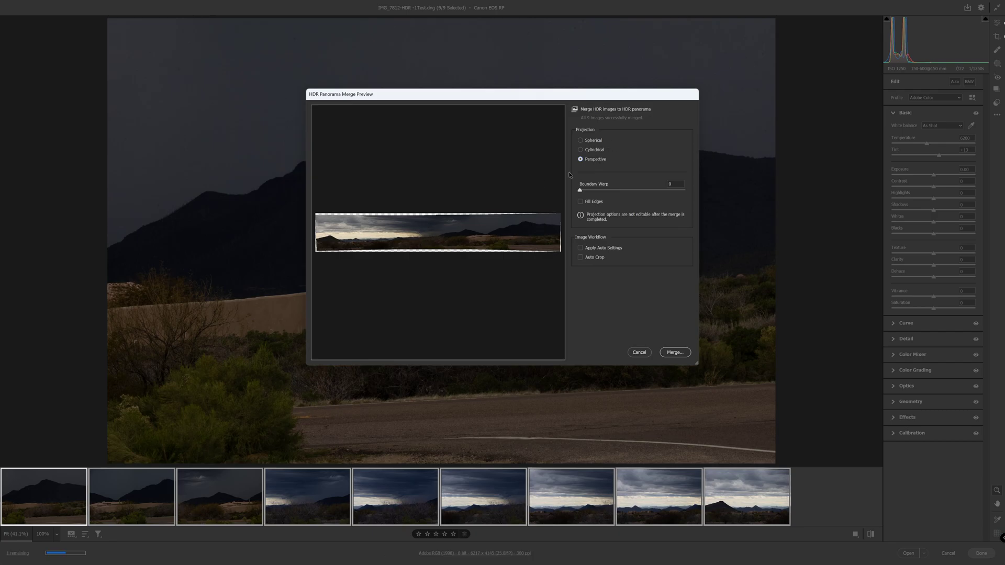
left_click(594, 151)
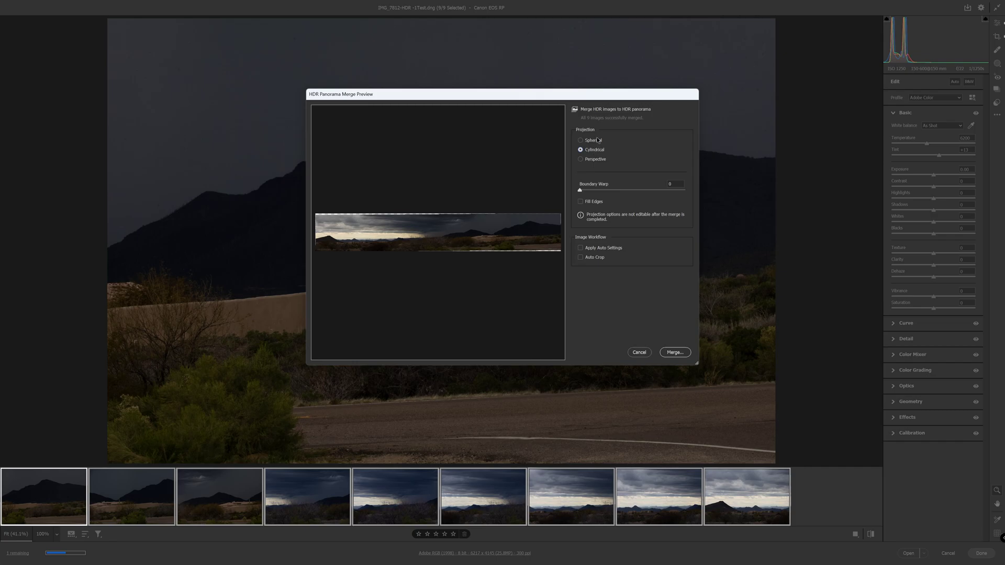
left_click(596, 141)
left_click(594, 150)
Set Boundary Warp to 100, then merge and save the panorama.
left_click_drag(580, 192, 691, 193)
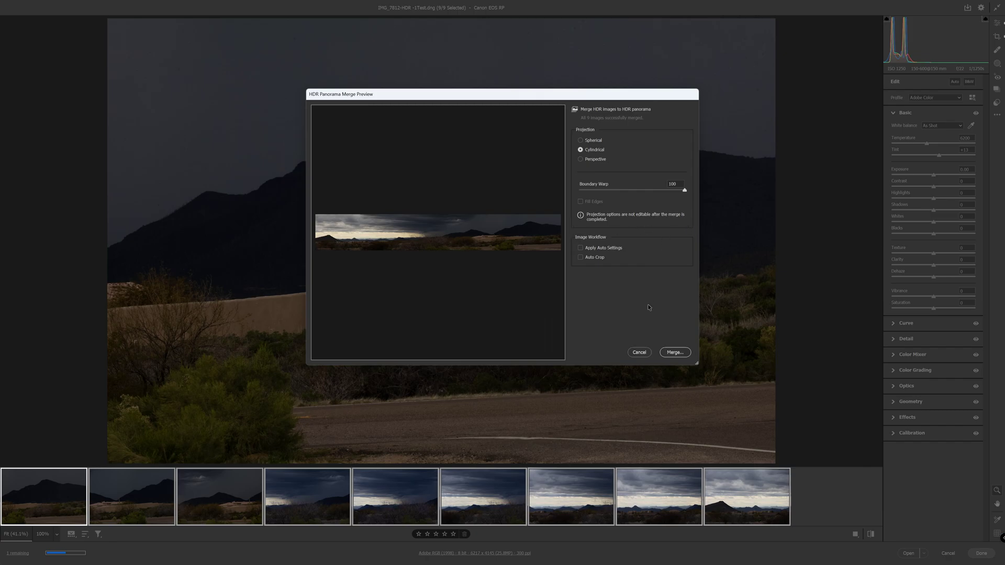
left_click(675, 352)
left_click(705, 371)
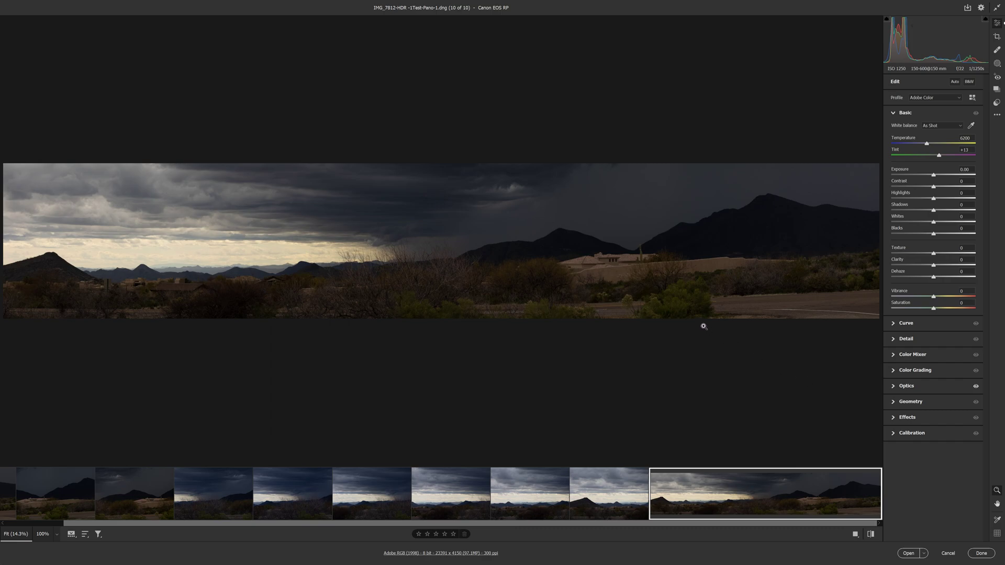
Straighten the panorama's horizon to an angle of 0.83 with the Crop tool and apply the crop.
left_click(997, 36)
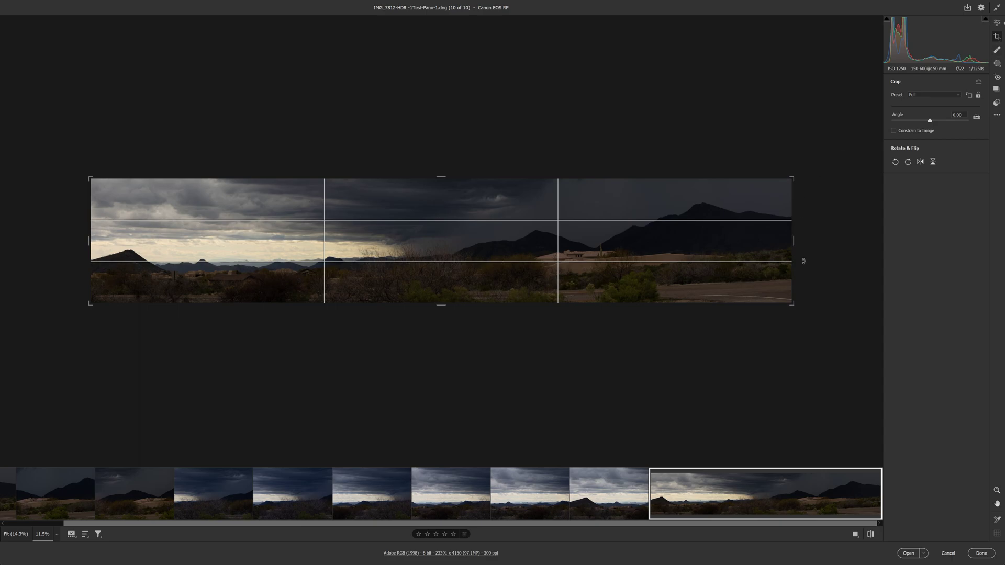
left_click_drag(808, 256, 812, 242)
mouse_move(811, 240)
left_mouse_down()
mouse_move(837, 243)
mouse_move(827, 243)
left_mouse_up()
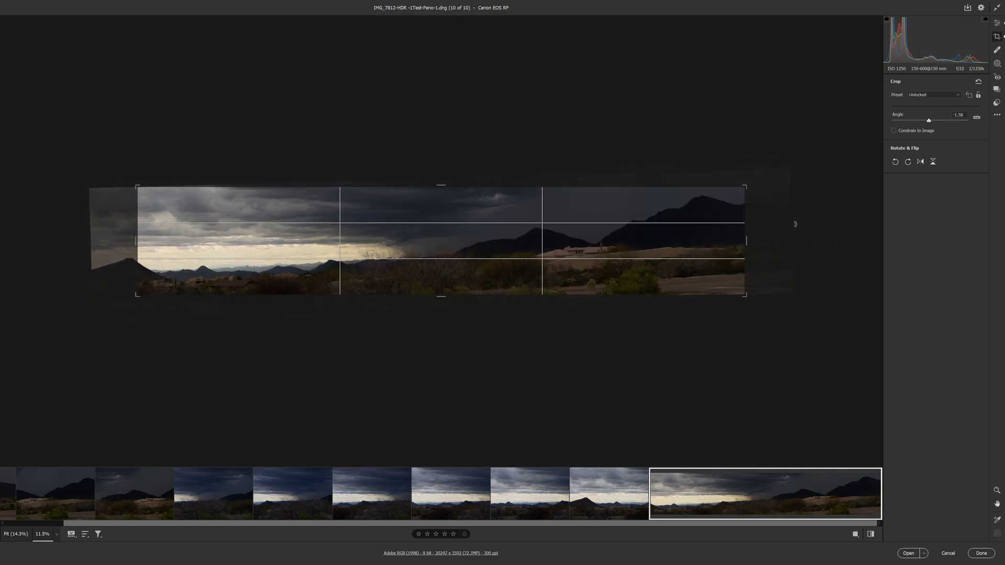
left_click_drag(759, 184, 792, 192)
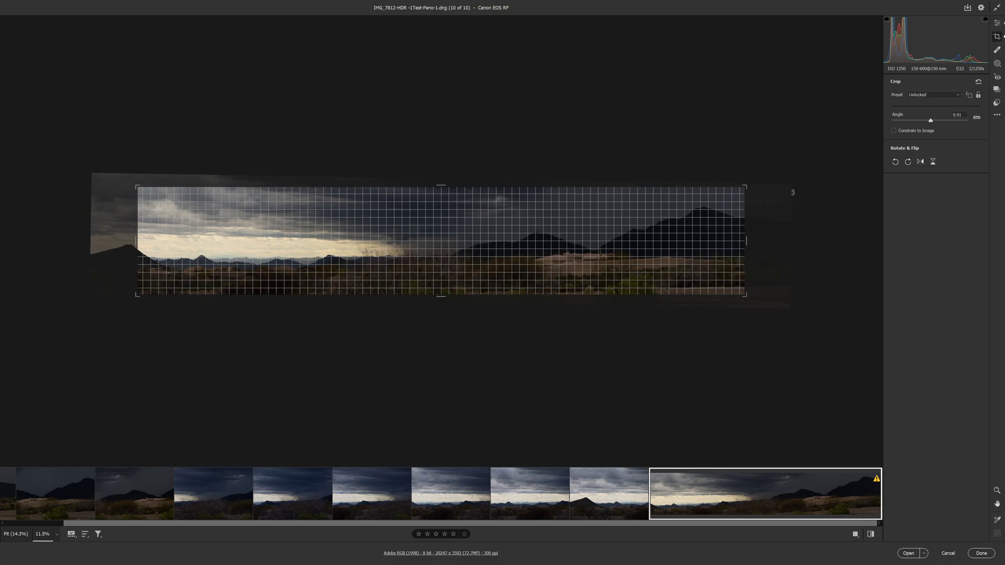
left_click_drag(792, 192, 794, 191)
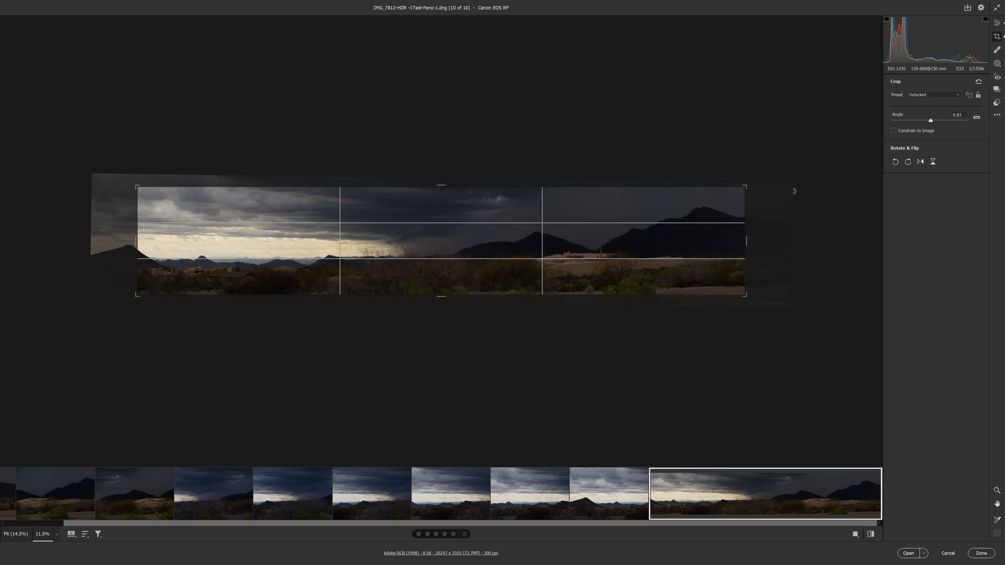
key("Return")
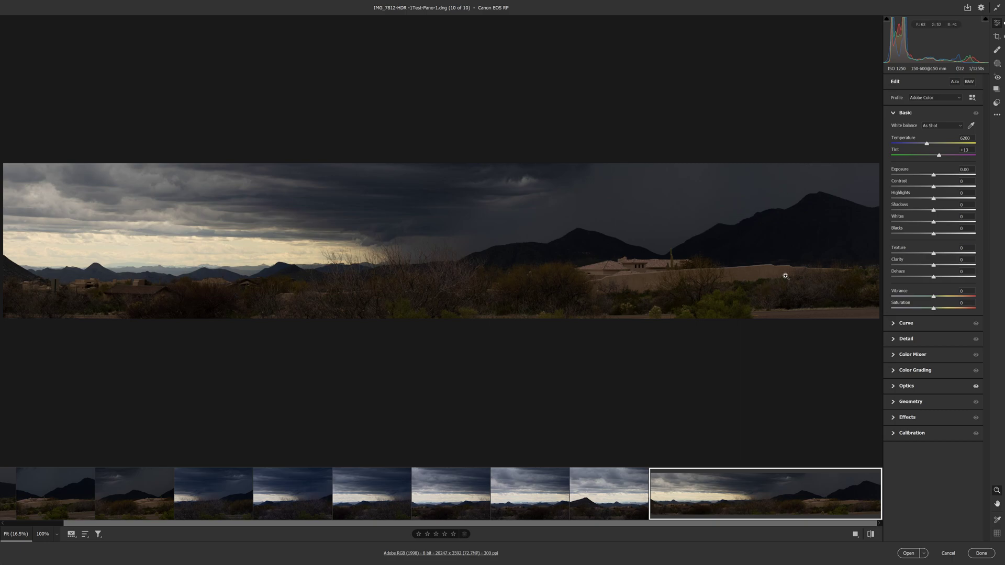
Lower the panorama's Highlights to -85 and finish the Camera Raw editing with the changes kept.
left_click_drag(934, 198, 899, 203)
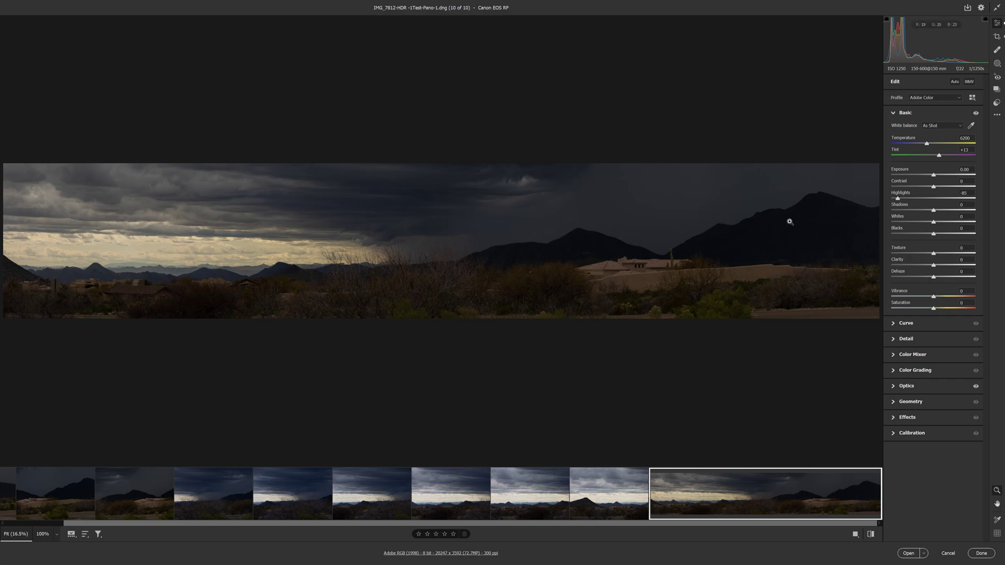
left_click(979, 554)
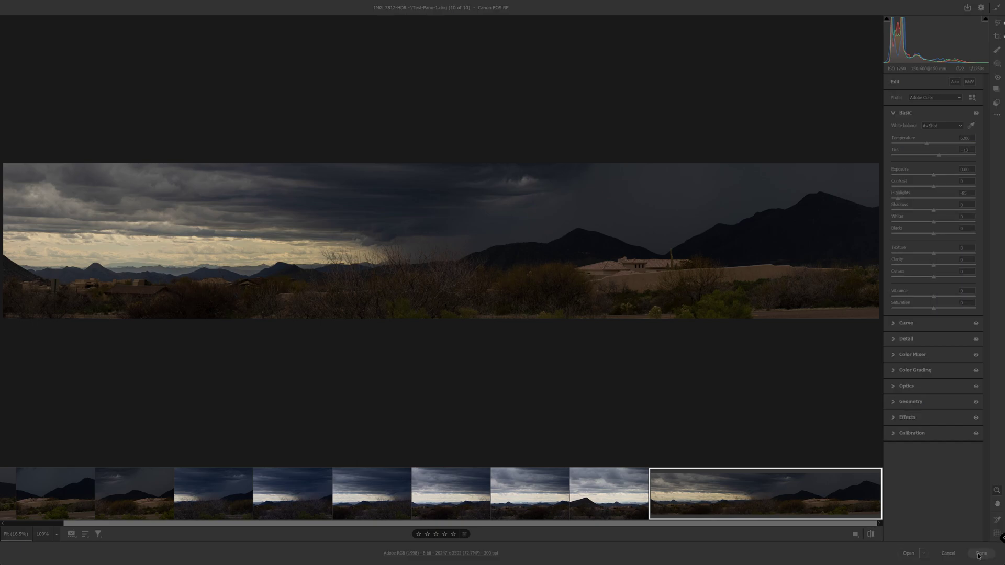